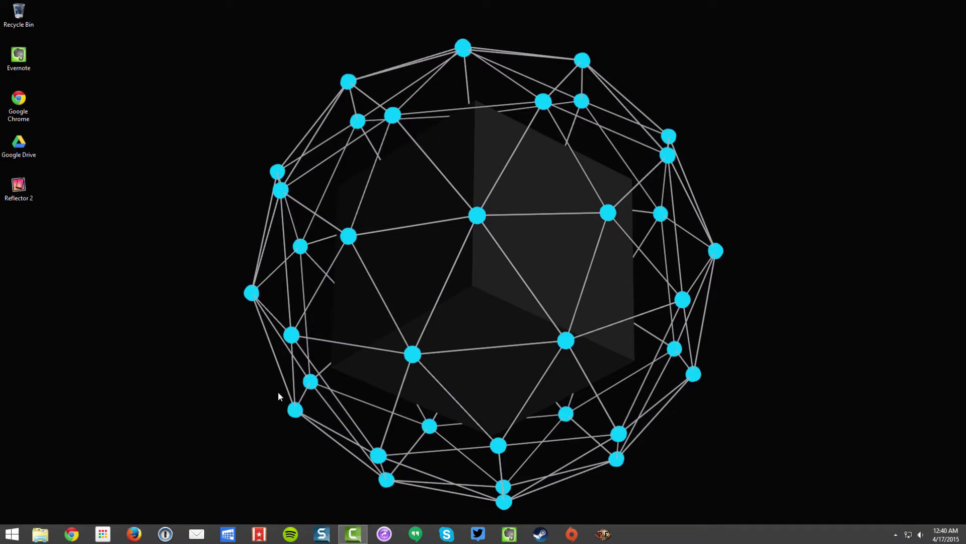
- Launch Reflector 2 from its desktop shortcut to start the mirroring receiver
click(19, 189)
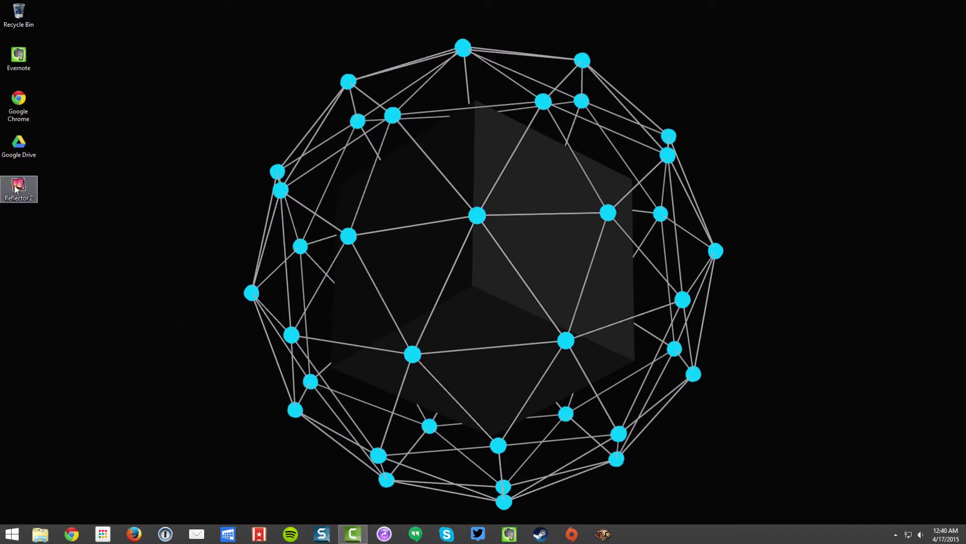